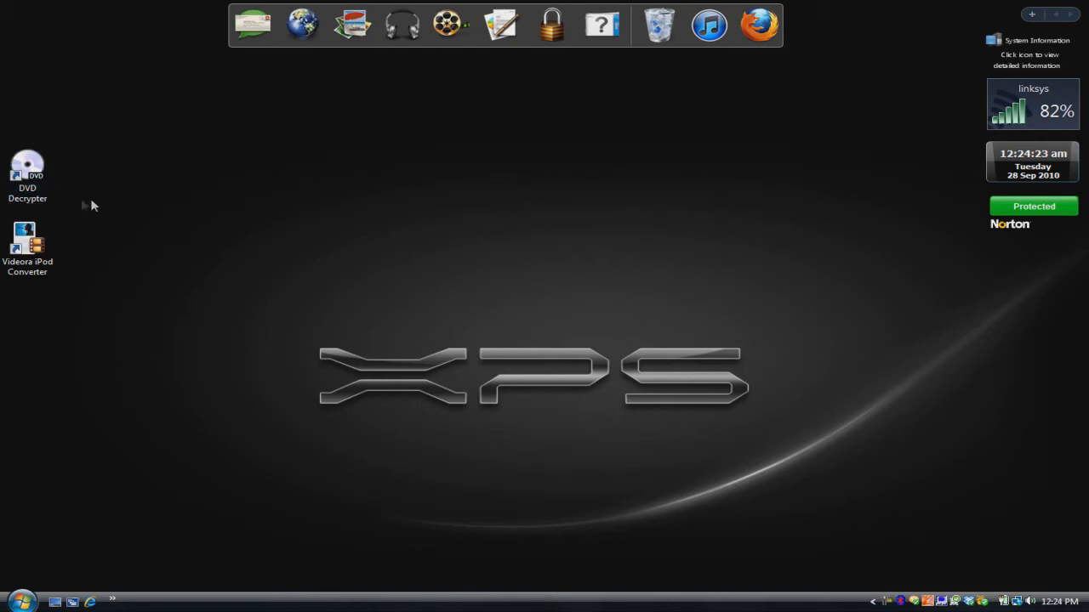
Open DVD Decrypter and switch its ripping mode to IFO.
{"action": "double_click", "coordinate": [28, 175]}
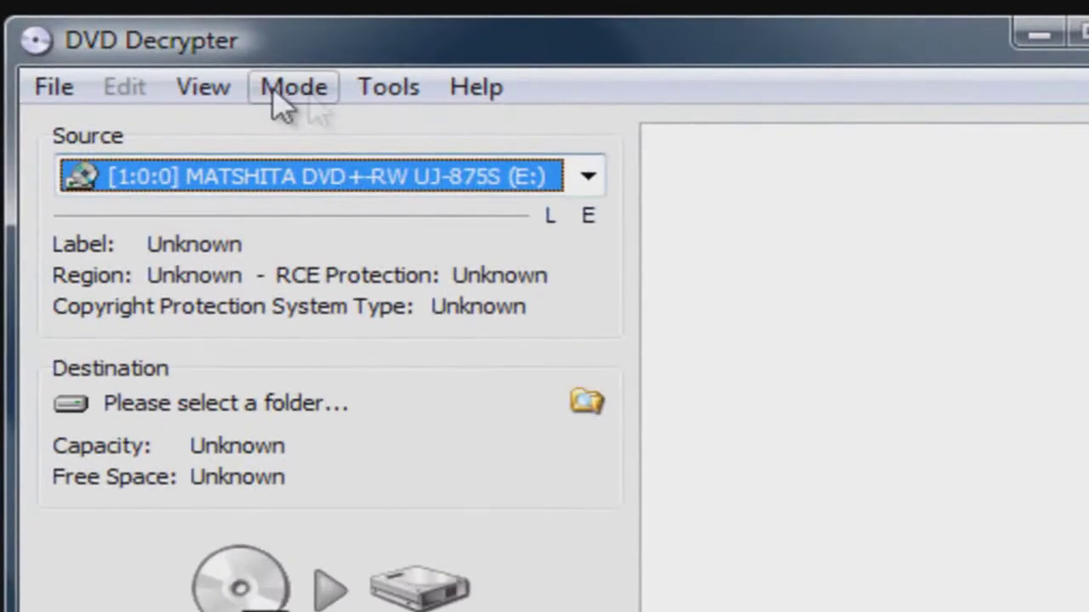
{"action": "left_click", "coordinate": [276, 89]}
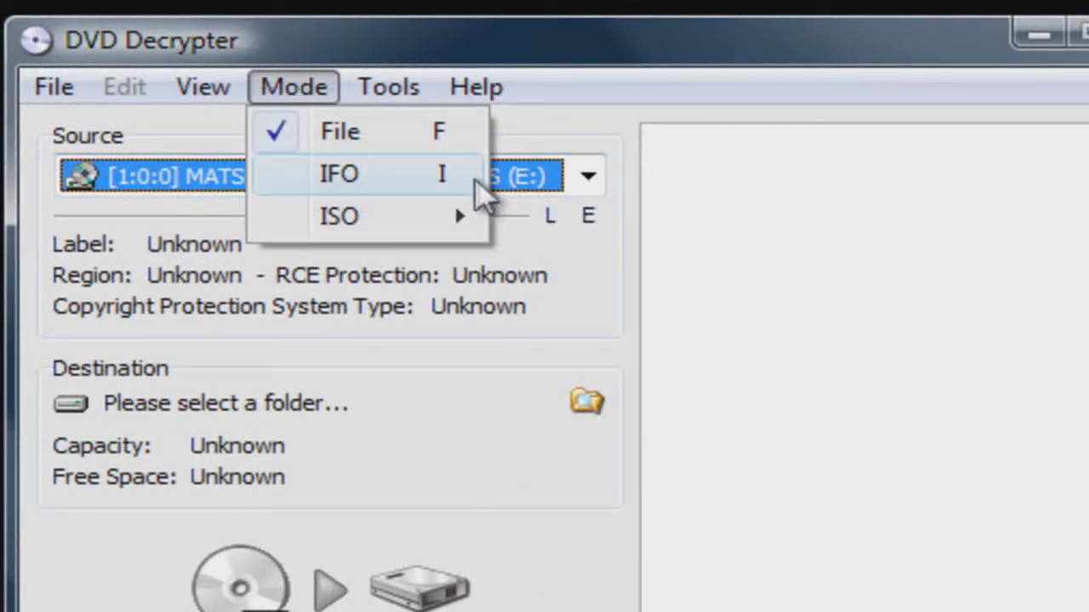
{"action": "left_click", "coordinate": [362, 179]}
{"action": "left_click", "coordinate": [321, 97]}
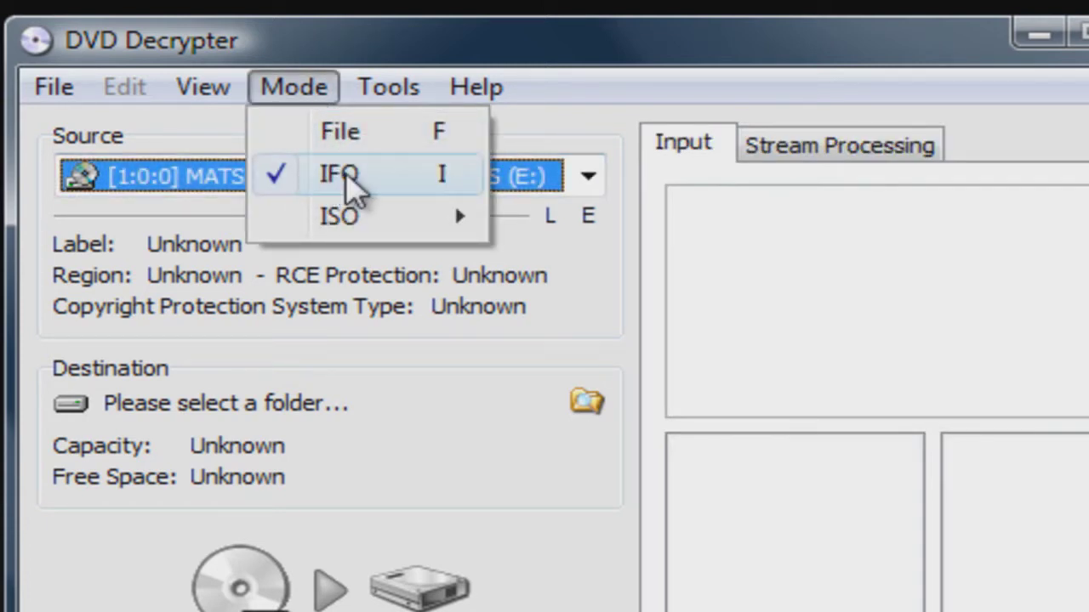
{"action": "left_click", "coordinate": [326, 86]}
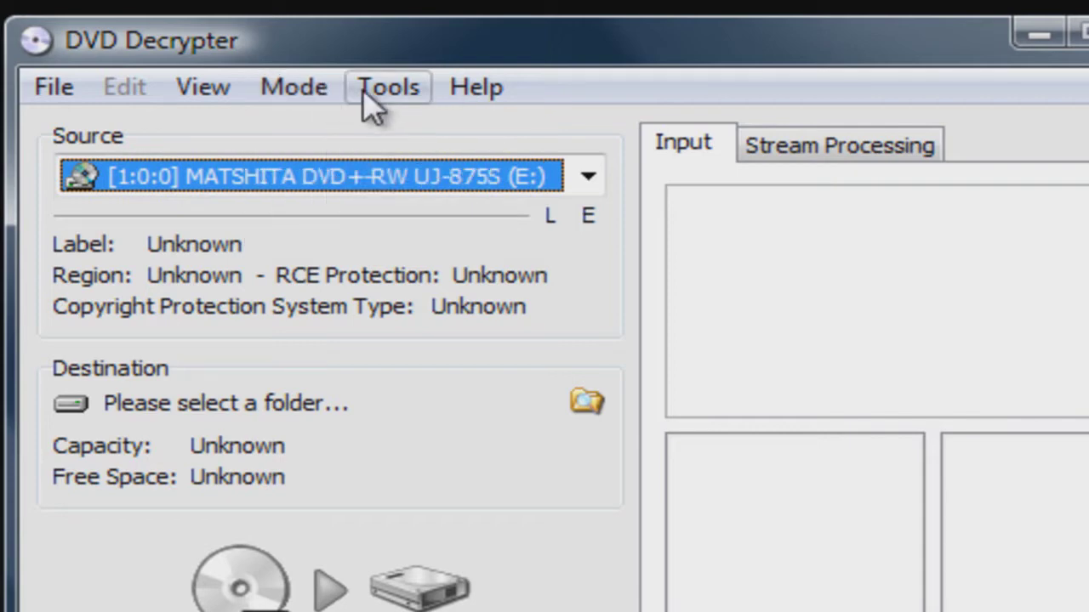
Set File Splitting to None in the IFO Mode settings and save the settings.
{"action": "left_click", "coordinate": [364, 94]}
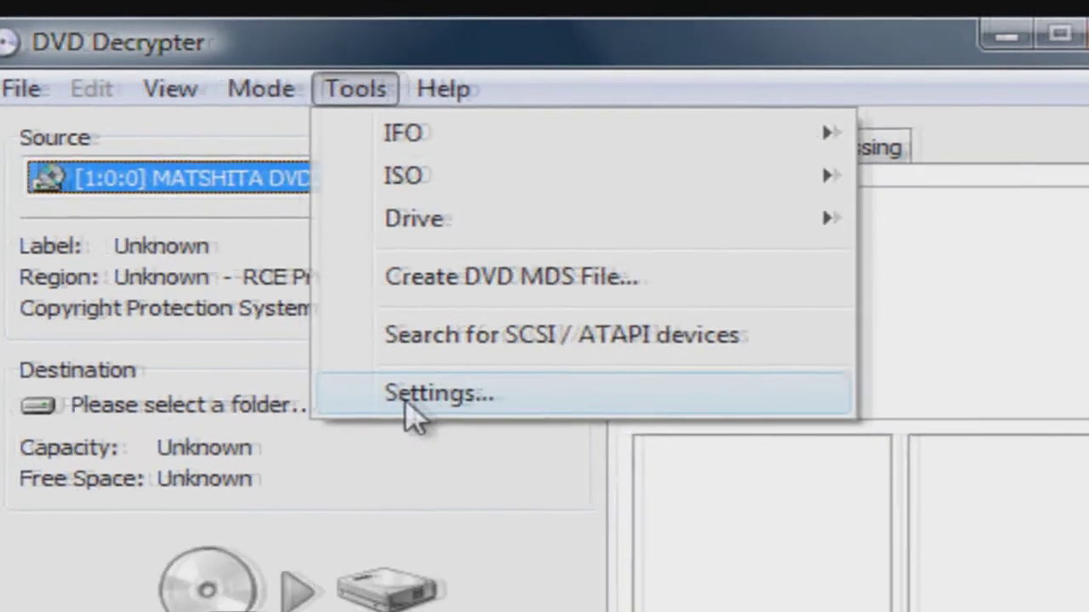
{"action": "left_click", "coordinate": [446, 393]}
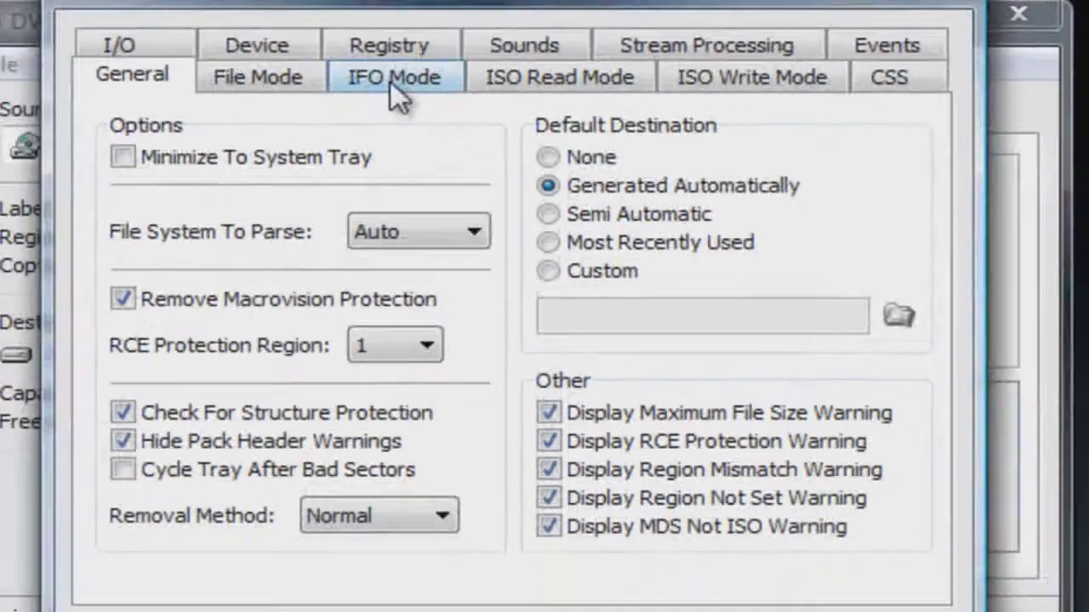
{"action": "left_click", "coordinate": [385, 119]}
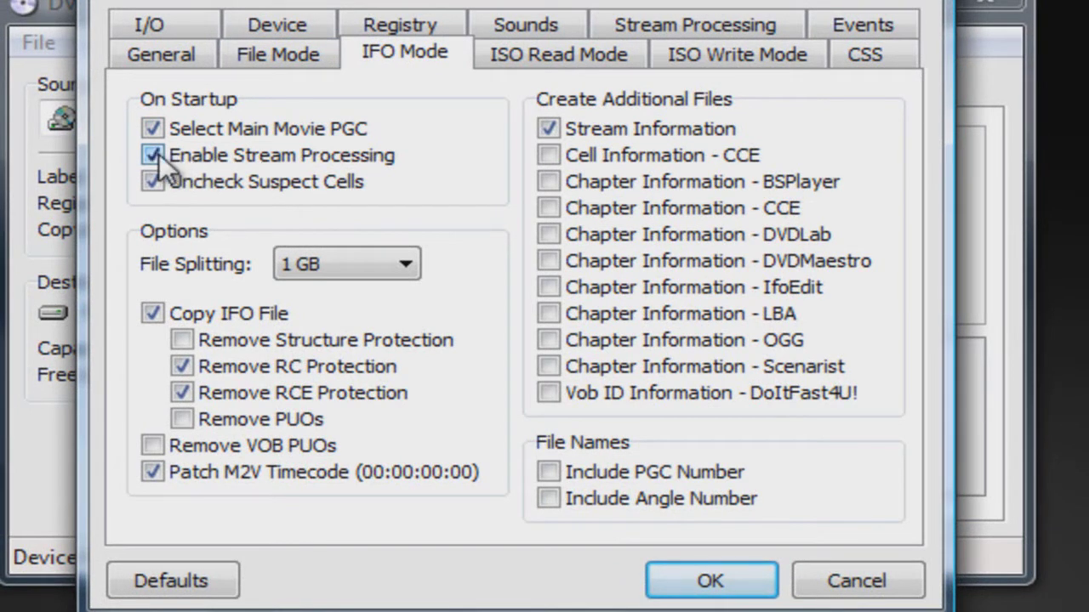
{"action": "left_click", "coordinate": [320, 262]}
{"action": "left_click", "coordinate": [333, 576]}
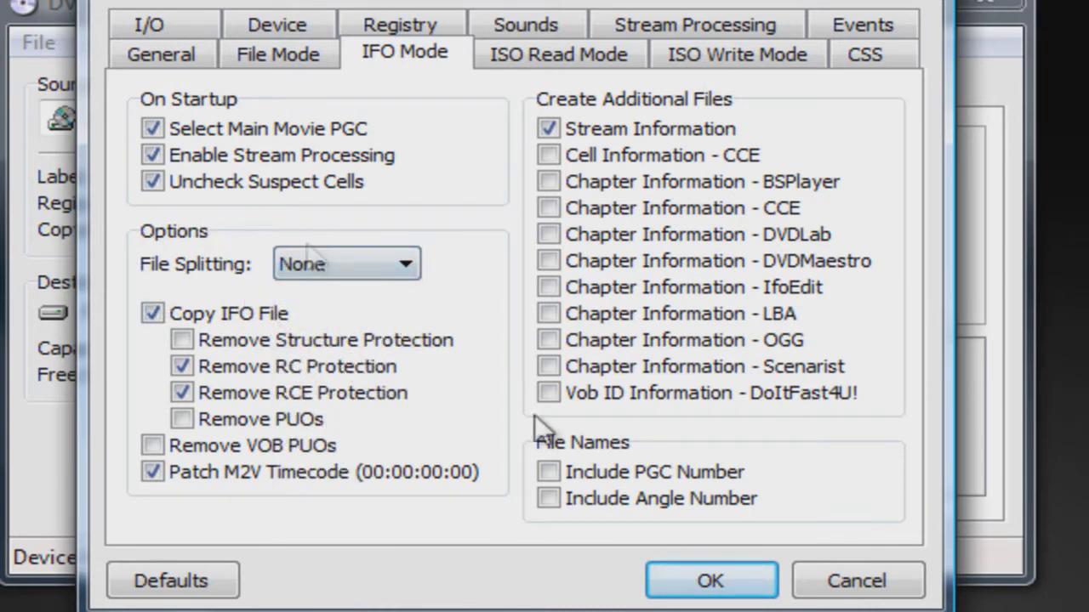
{"action": "left_click", "coordinate": [710, 581]}
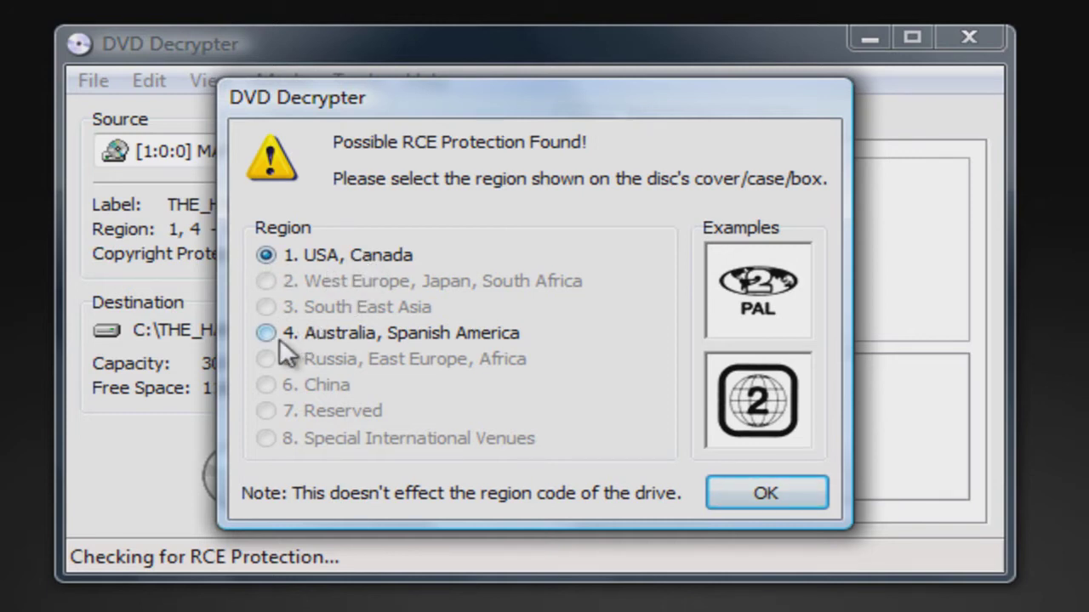
Choose region 1 (USA, Canada) as the disc's region for RCE protection and confirm.
{"action": "left_click", "coordinate": [303, 334]}
{"action": "left_click", "coordinate": [300, 252]}
{"action": "left_click", "coordinate": [760, 495]}
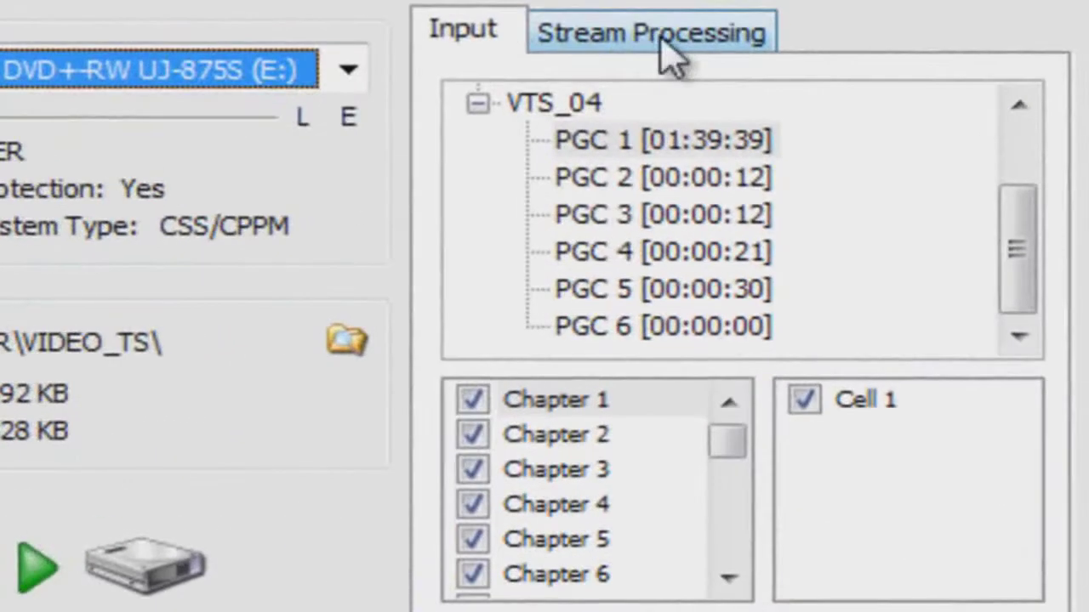
In the stream processing options, exclude all three subtitle streams and the Español and Français audio, keeping the video and English audio.
{"action": "left_click", "coordinate": [655, 42]}
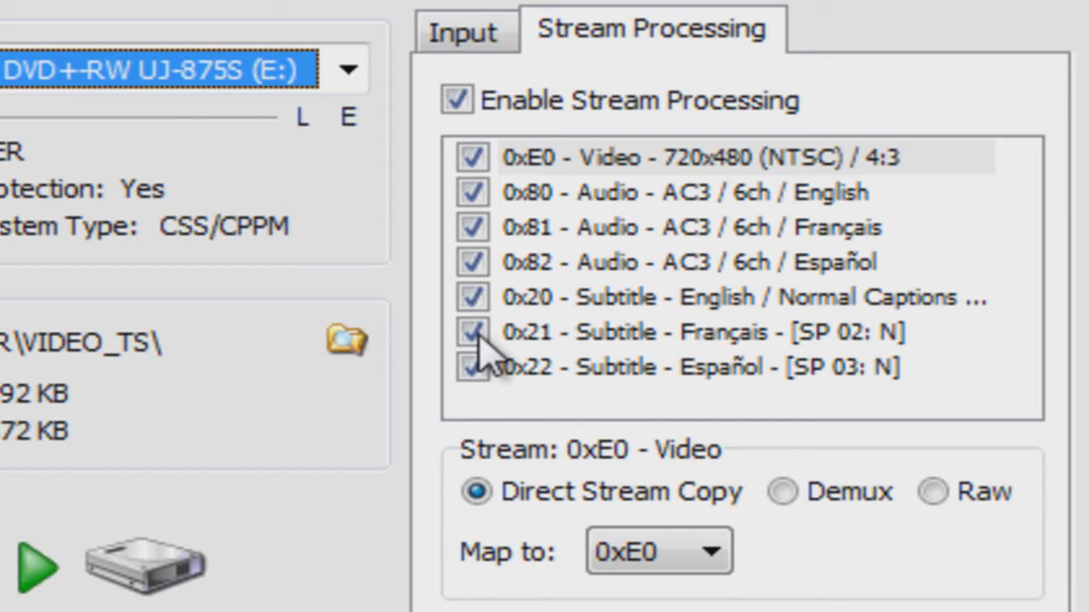
{"action": "left_click", "coordinate": [473, 366]}
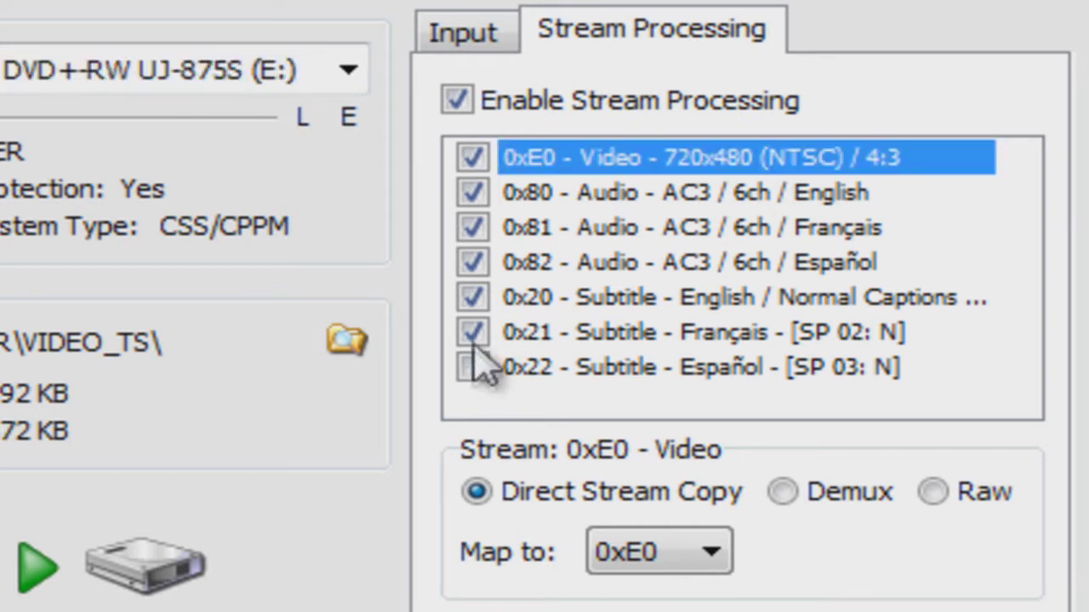
{"action": "left_click", "coordinate": [473, 332]}
{"action": "left_click", "coordinate": [473, 297]}
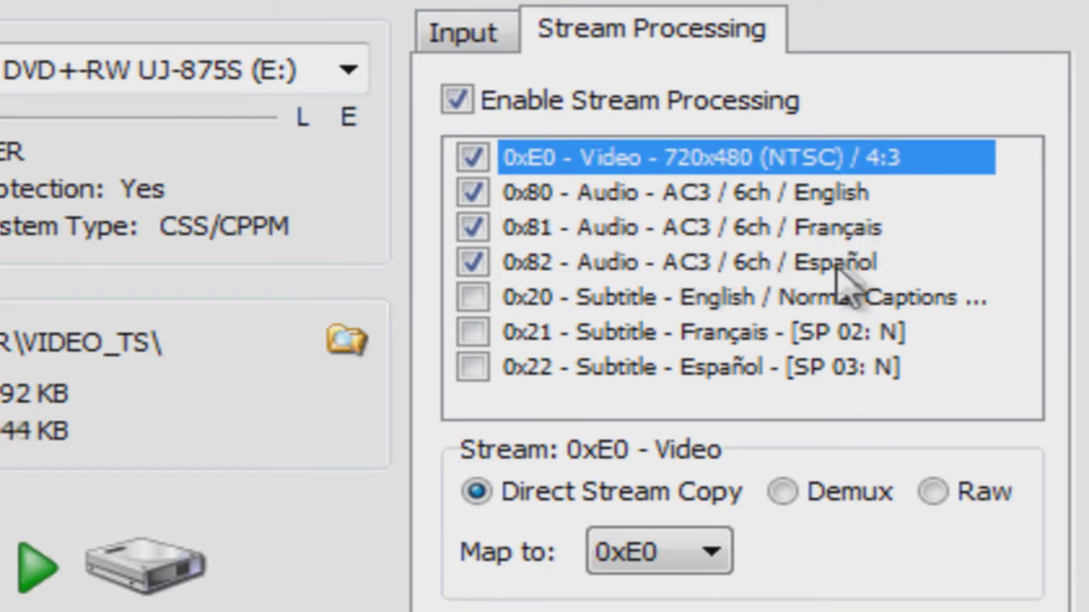
{"action": "left_click", "coordinate": [475, 263]}
{"action": "left_click", "coordinate": [475, 227]}
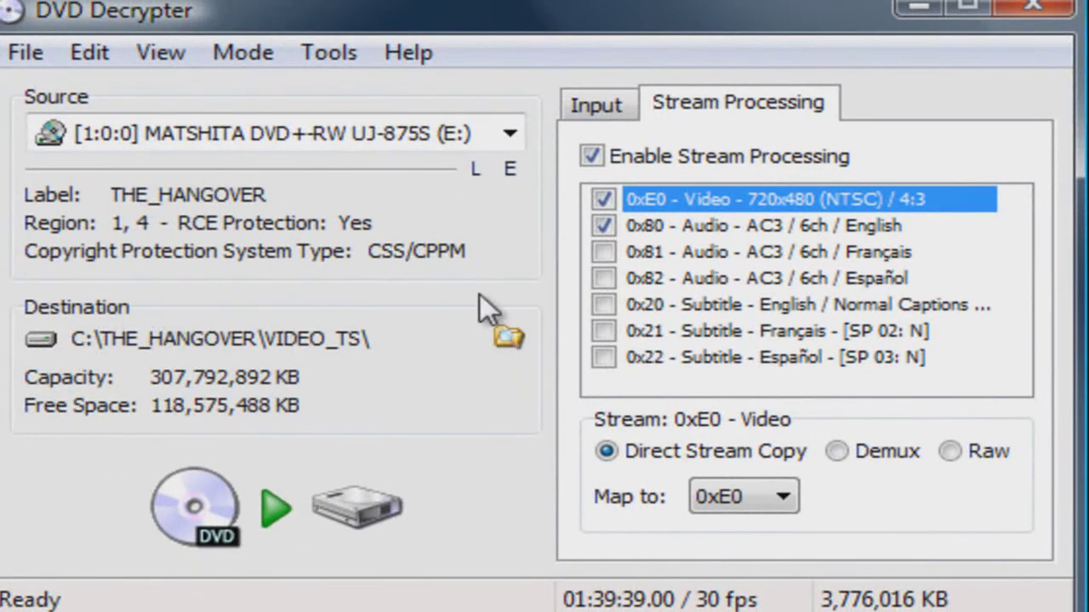
Set the destination folder to the Desktop and start ripping the disc to the hard drive.
{"action": "left_click", "coordinate": [509, 339]}
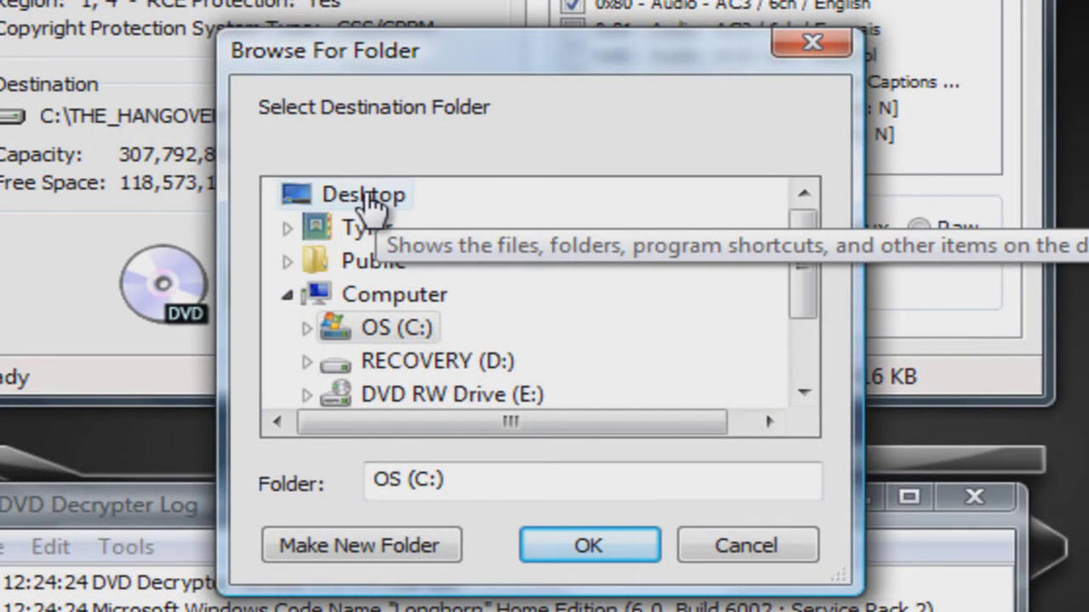
{"action": "left_click", "coordinate": [383, 199]}
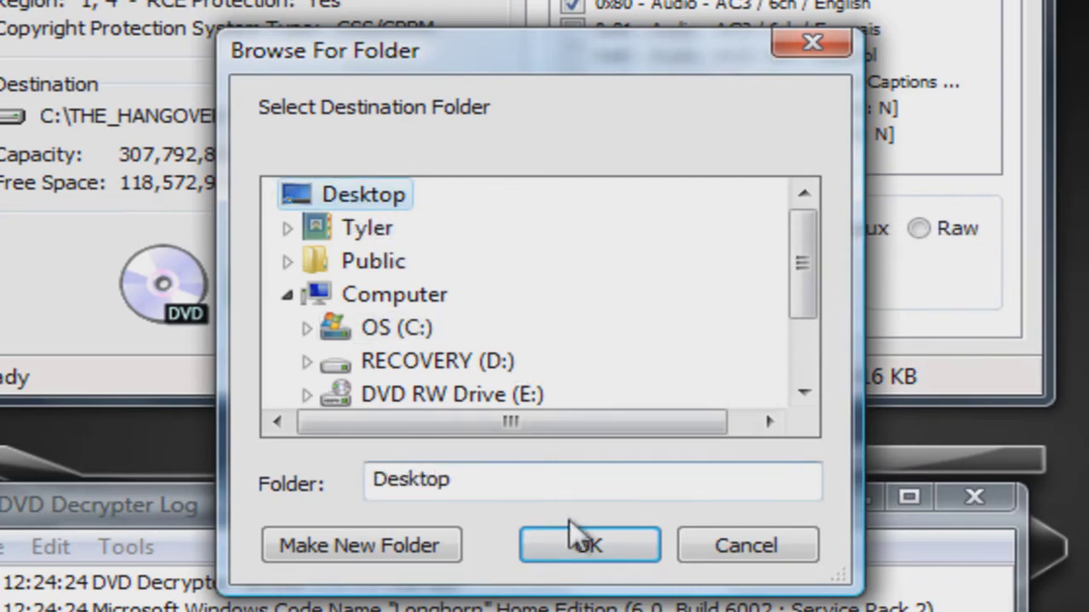
{"action": "left_click", "coordinate": [572, 541]}
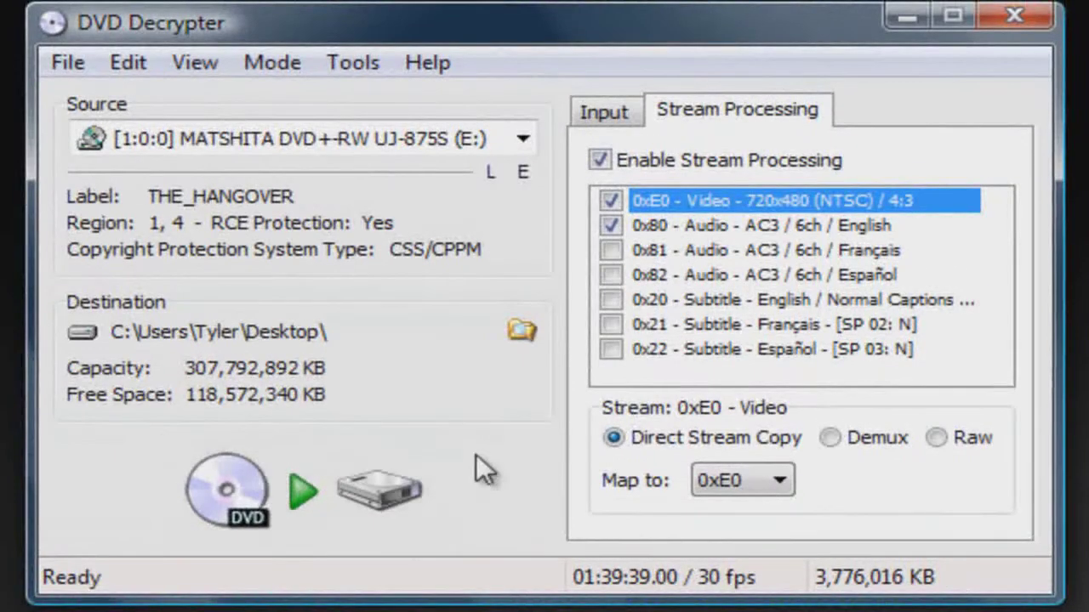
{"action": "left_click", "coordinate": [303, 500]}
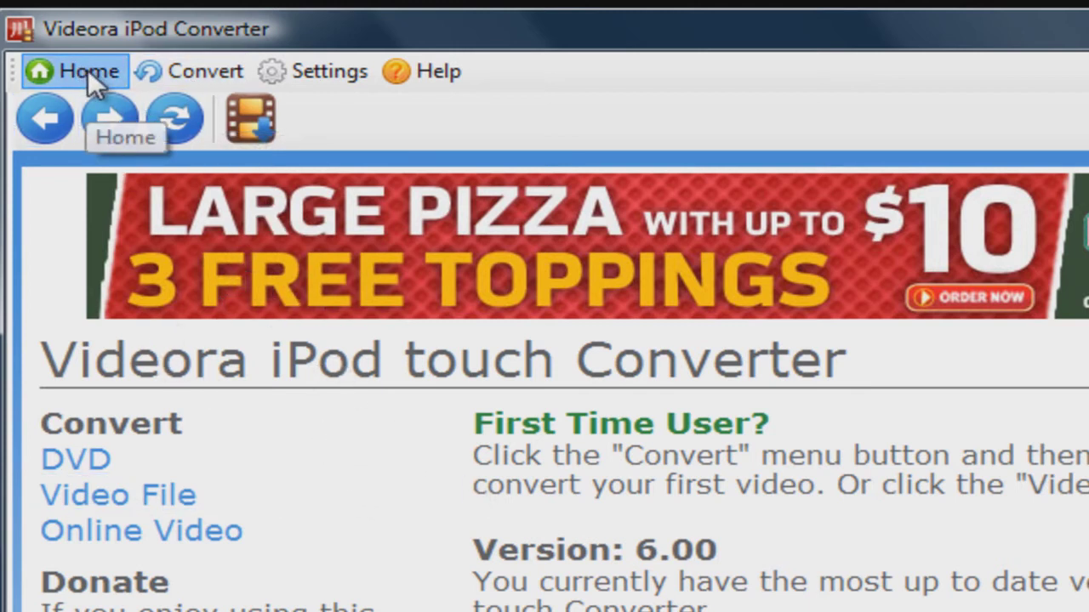
In Videora iPod Converter, begin a video file conversion in Power Mode.
{"action": "left_click", "coordinate": [200, 75]}
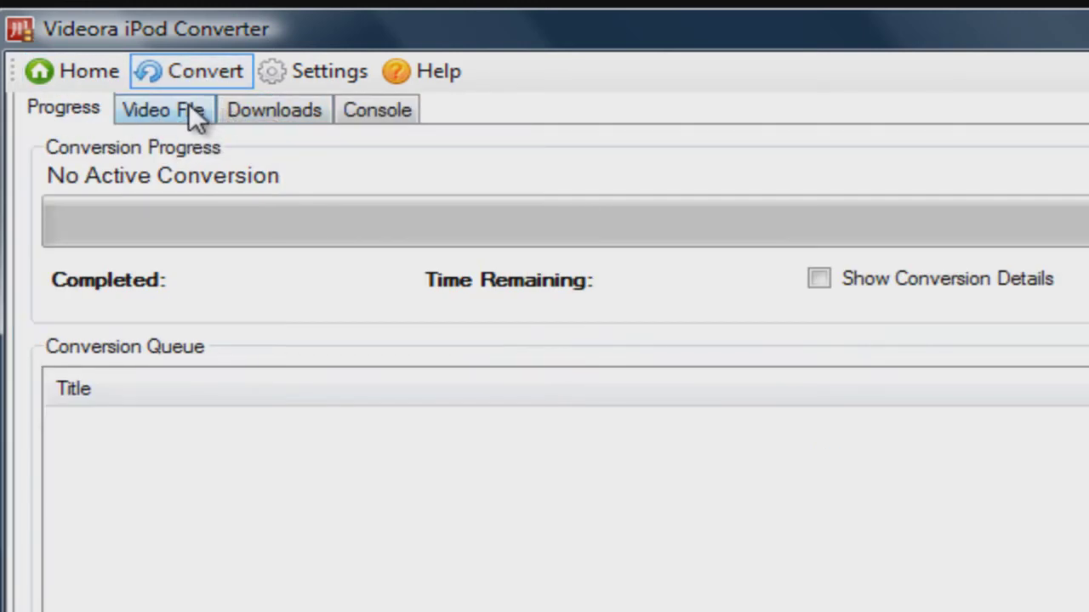
{"action": "left_click", "coordinate": [195, 118]}
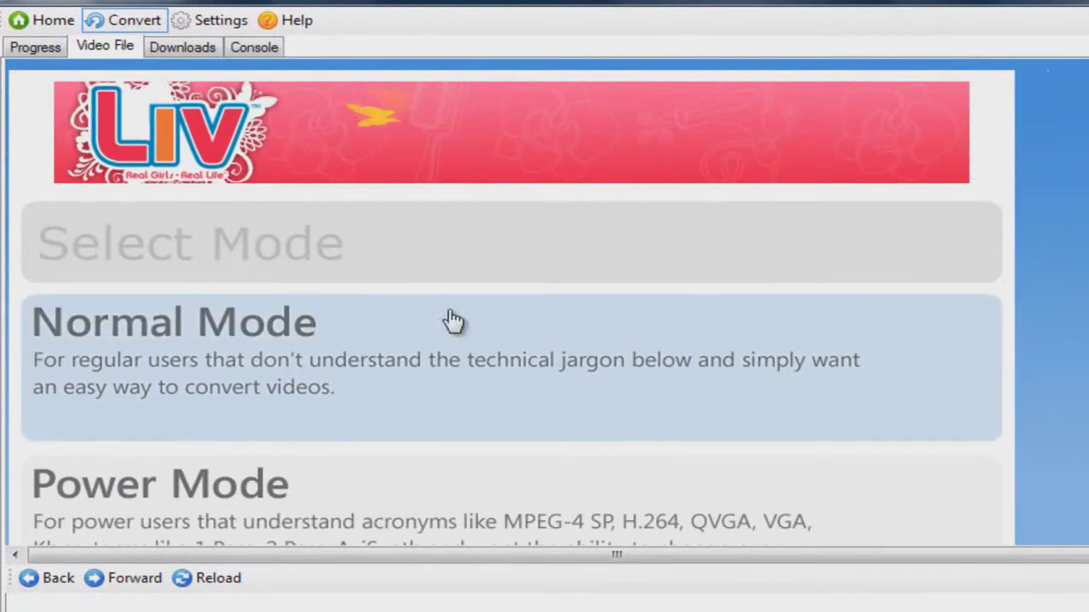
{"action": "scroll", "coordinate": [511, 306], "scroll_direction": "down", "scroll_amount": 1}
{"action": "scroll", "coordinate": [510, 306], "scroll_direction": "down", "scroll_amount": 3}
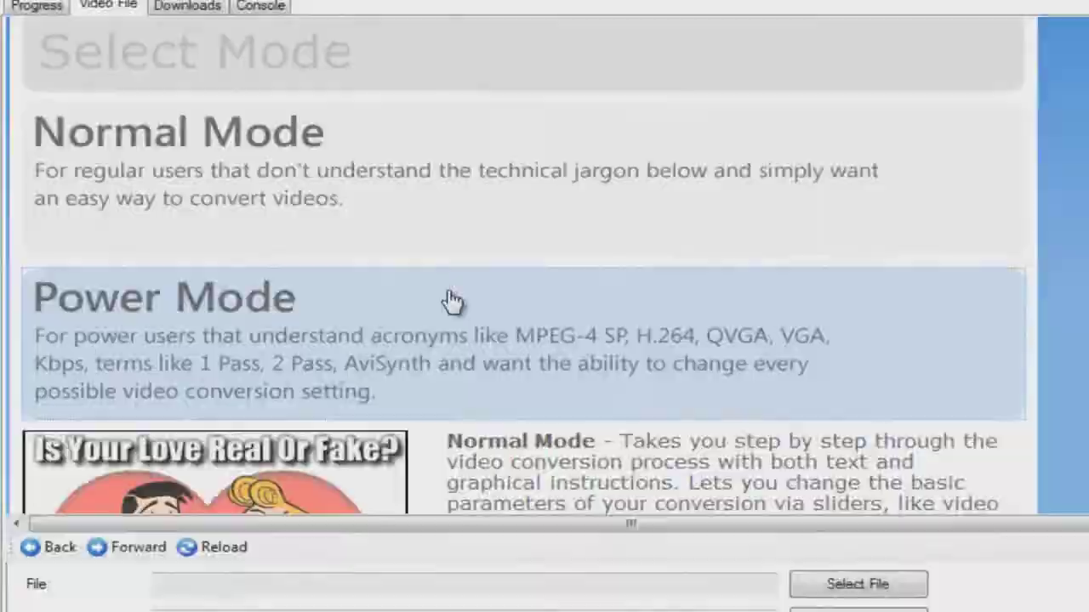
{"action": "left_click", "coordinate": [450, 340]}
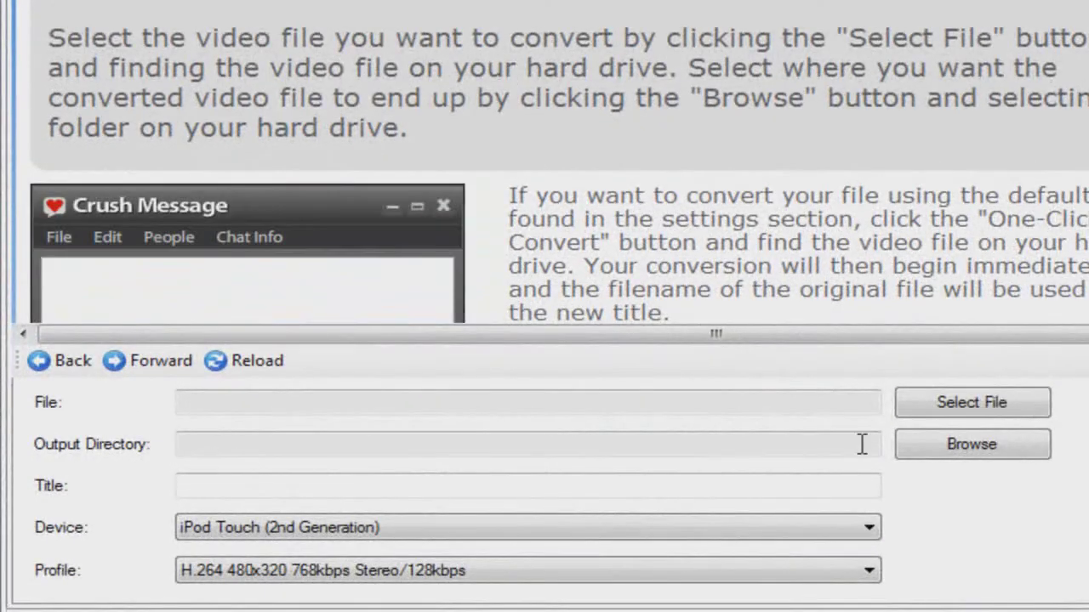
Load VTS_04_1.VOB from the Desktop as the source video and set the output directory to the Desktop.
{"action": "left_click", "coordinate": [967, 405]}
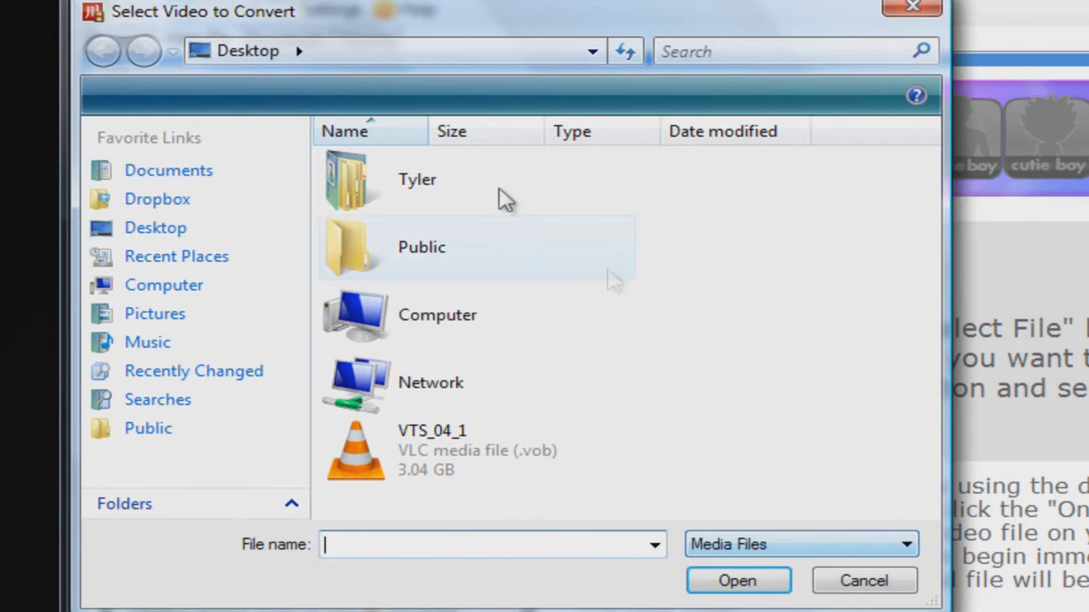
{"action": "left_click", "coordinate": [461, 453]}
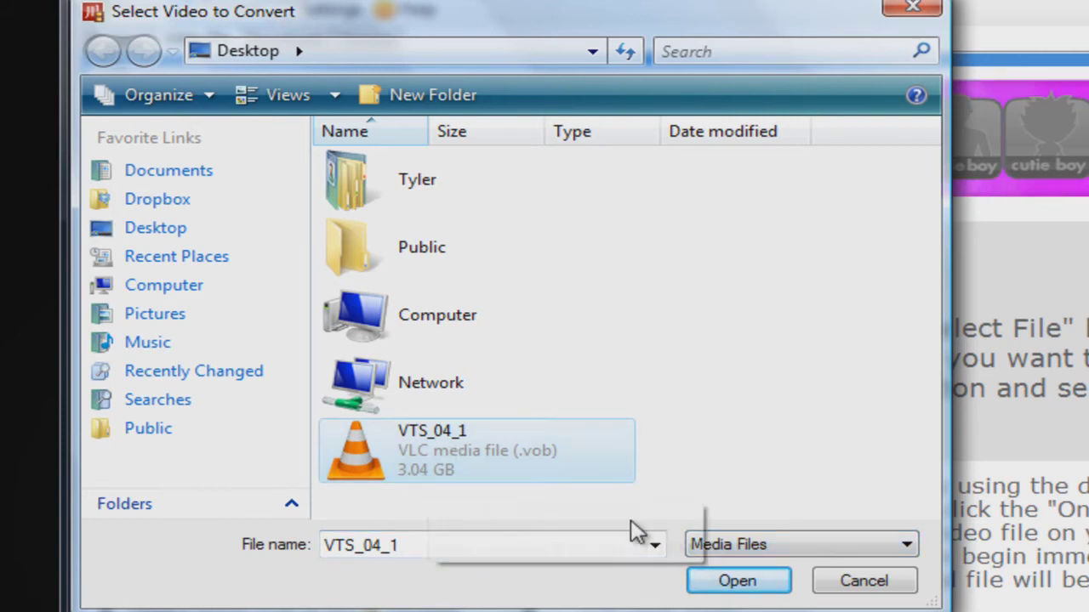
{"action": "left_click", "coordinate": [726, 582]}
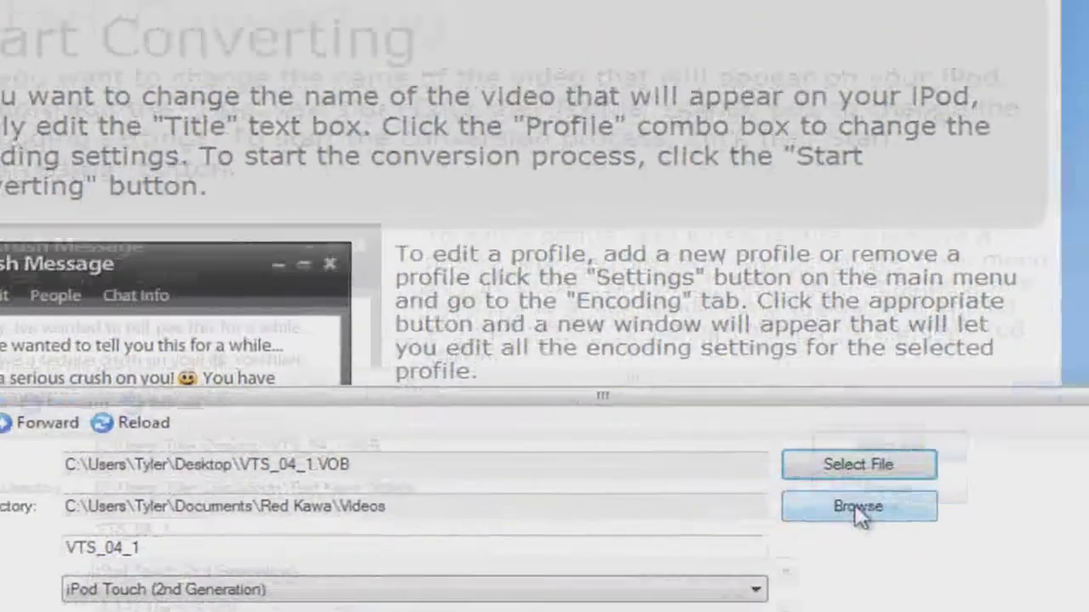
{"action": "left_click", "coordinate": [970, 438]}
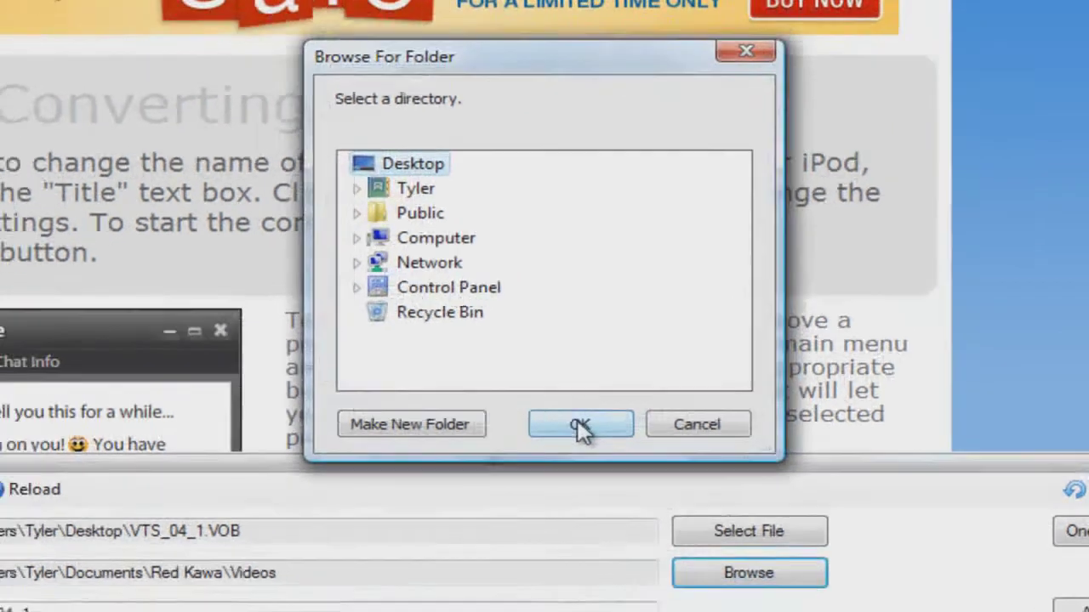
{"action": "left_click", "coordinate": [543, 447]}
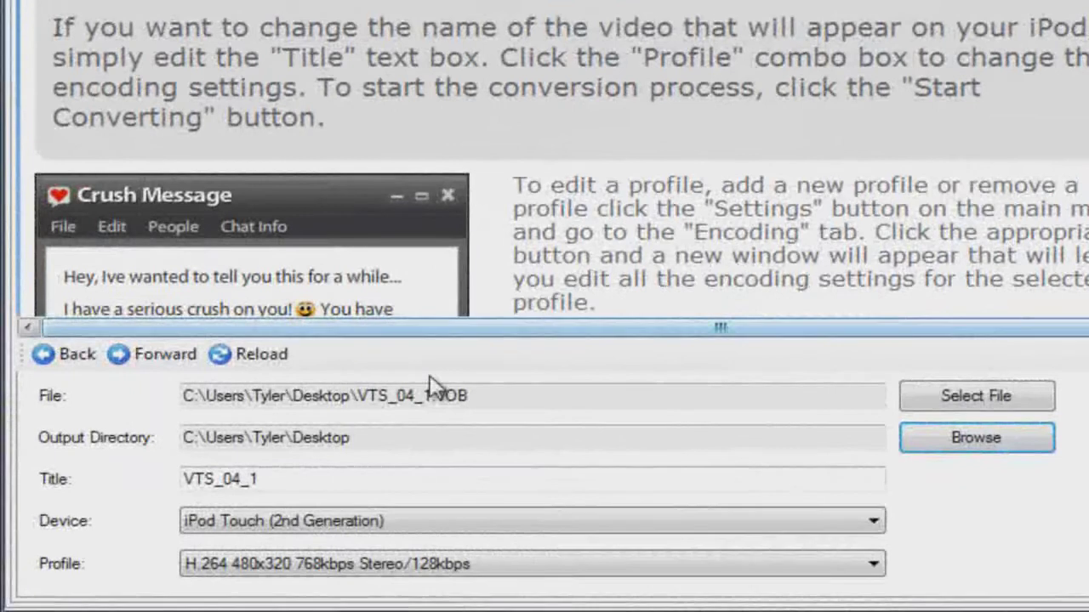
Title the video "The Hangover (iPod)" and keep device iPod Touch (2nd Generation) with profile H.264 480x320 768kbps Stereo/128kbps.
{"action": "double_click", "coordinate": [292, 477]}
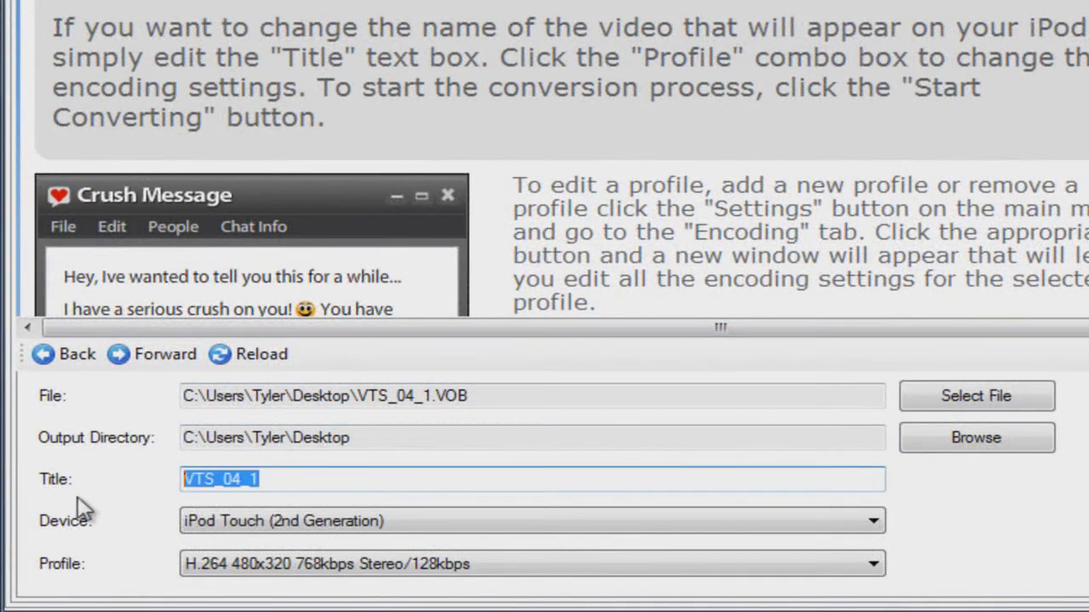
{"action": "type", "text": "The Hangover (iPod"}
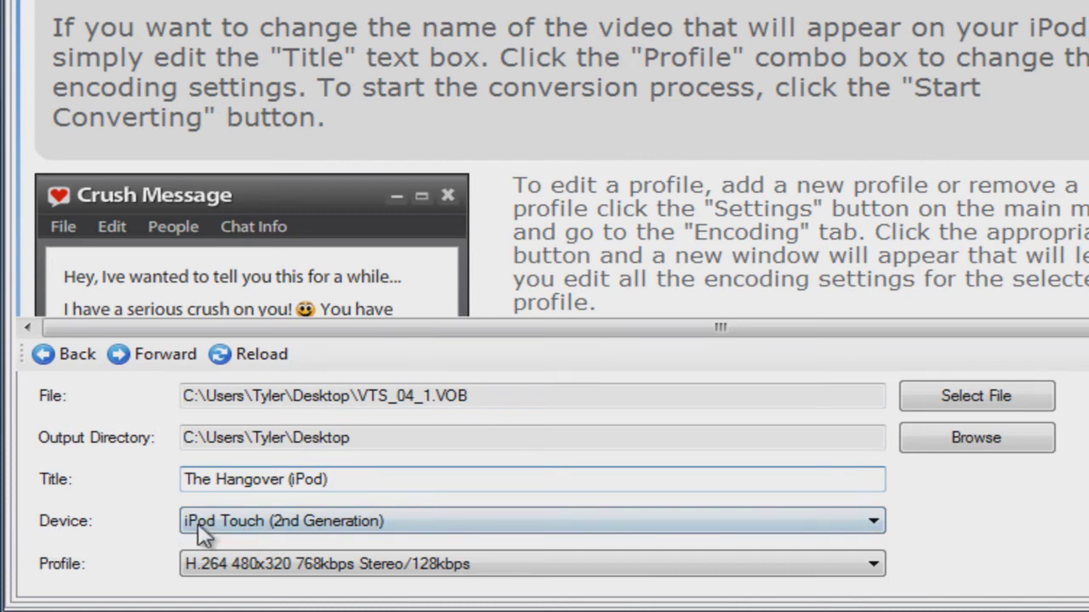
{"action": "left_click", "coordinate": [311, 526]}
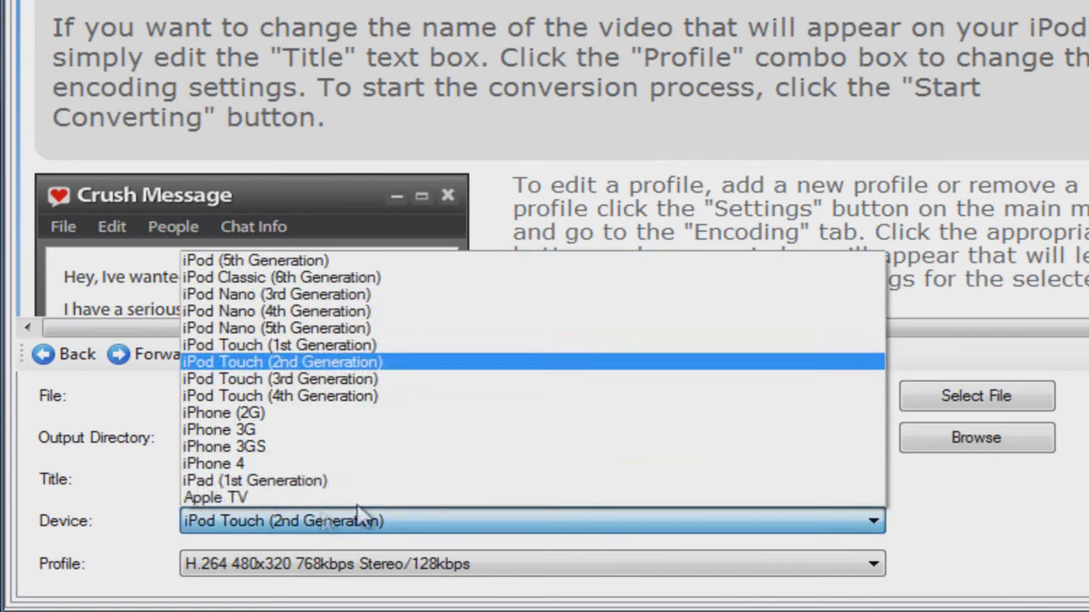
{"action": "left_click", "coordinate": [355, 363]}
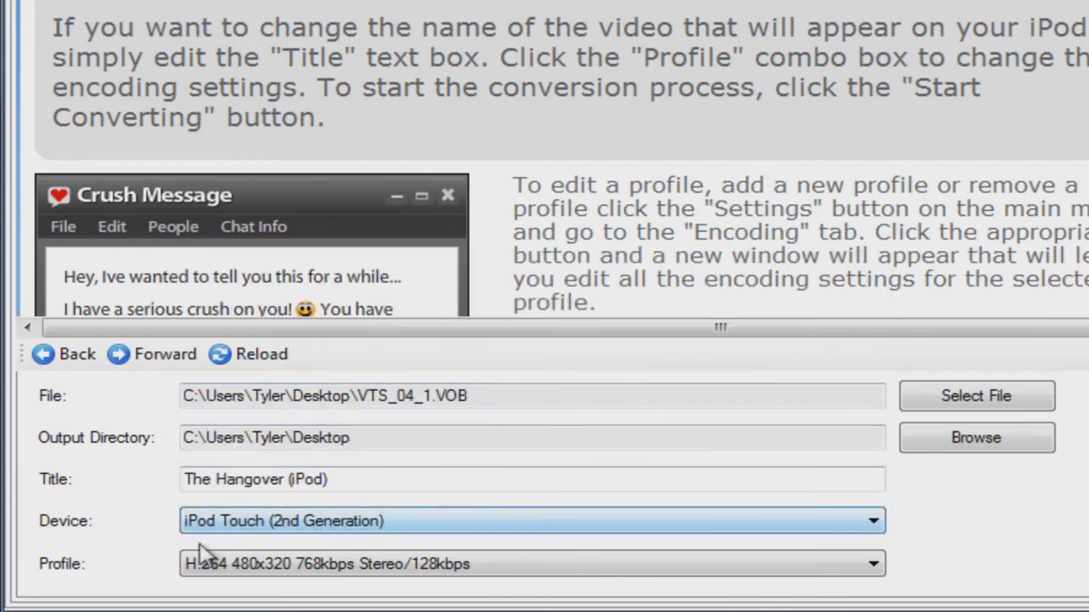
{"action": "left_click", "coordinate": [204, 568]}
{"action": "left_click", "coordinate": [434, 566]}
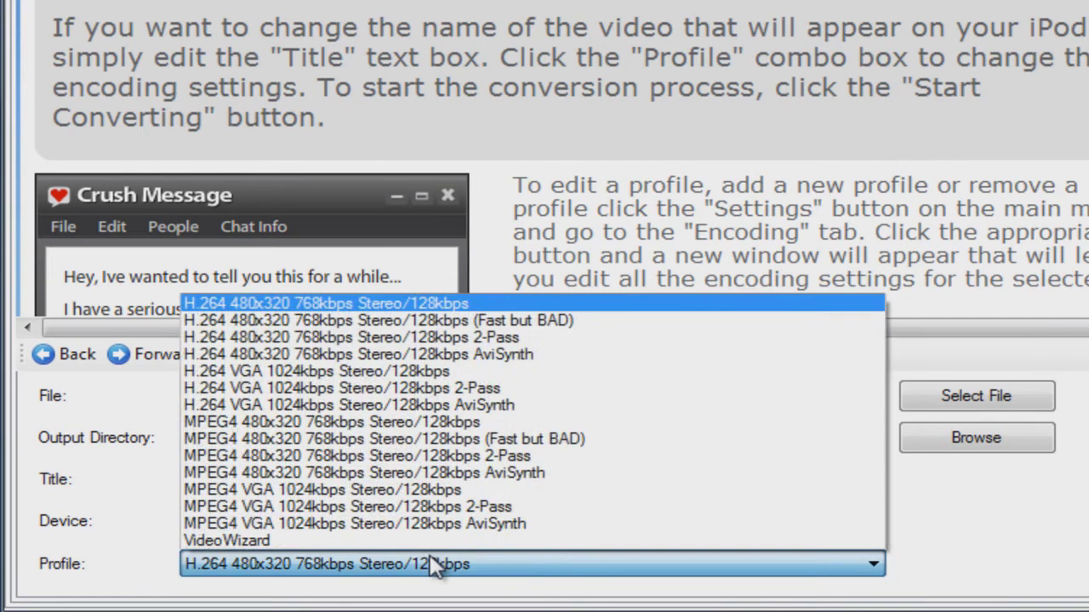
{"action": "left_click", "coordinate": [436, 566]}
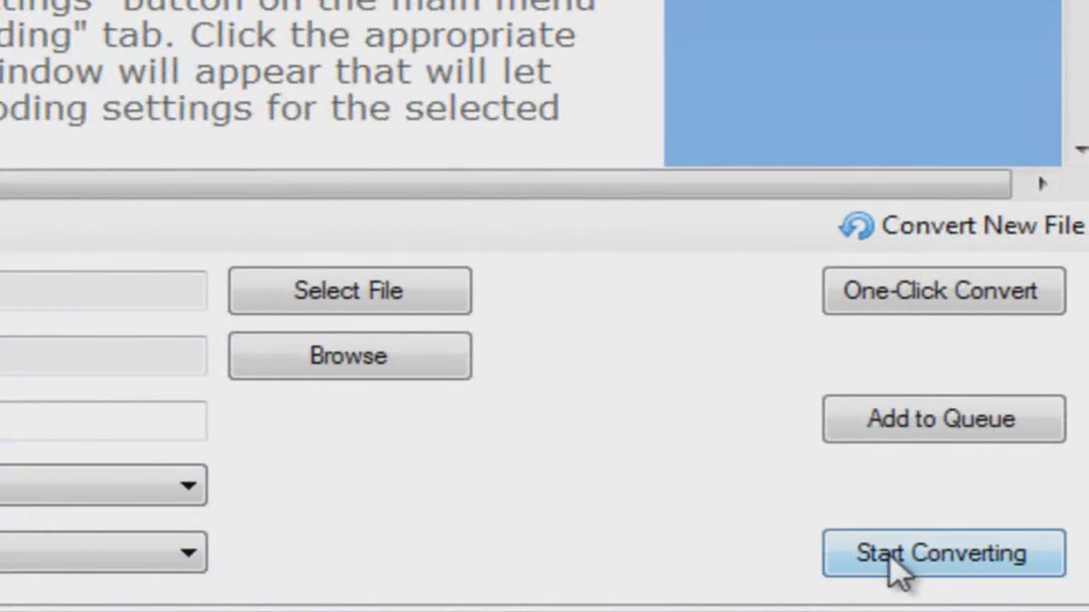
Start converting the video and open the conversion progress view.
{"action": "left_click", "coordinate": [909, 557]}
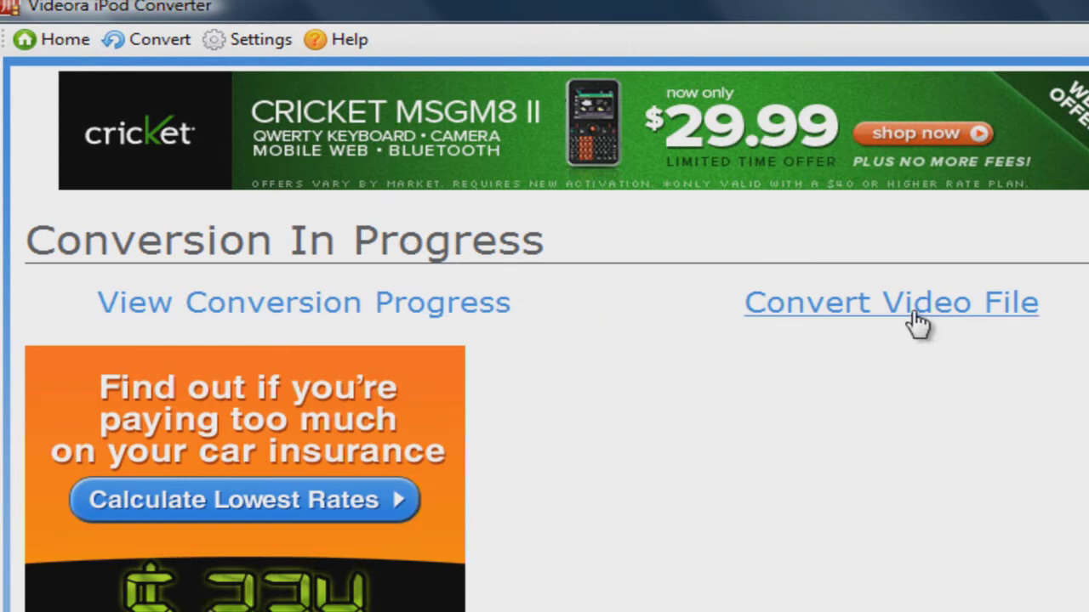
{"action": "left_click", "coordinate": [402, 312]}
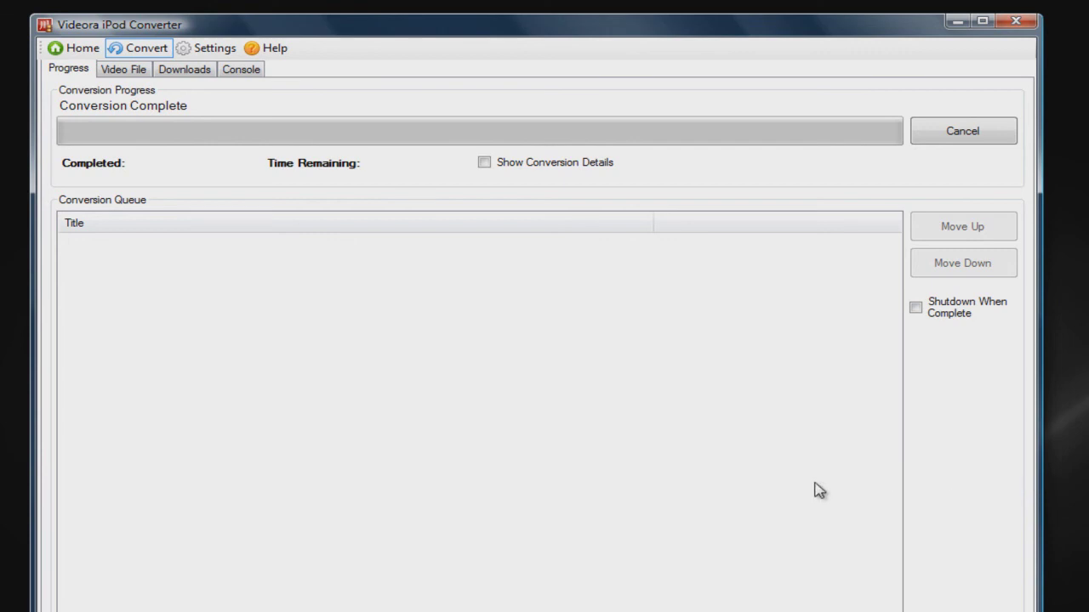
Switch to iTunes and check the entry for The Hangover (iPod) in the movie library.
{"action": "mouse_move", "coordinate": [245, 611]}
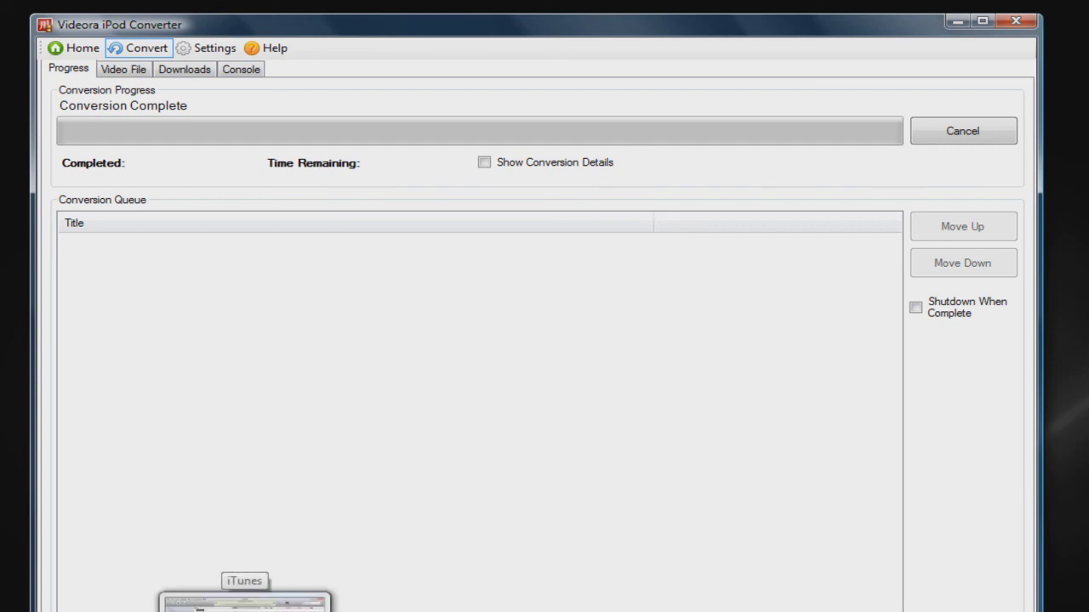
{"action": "left_click", "coordinate": [245, 604]}
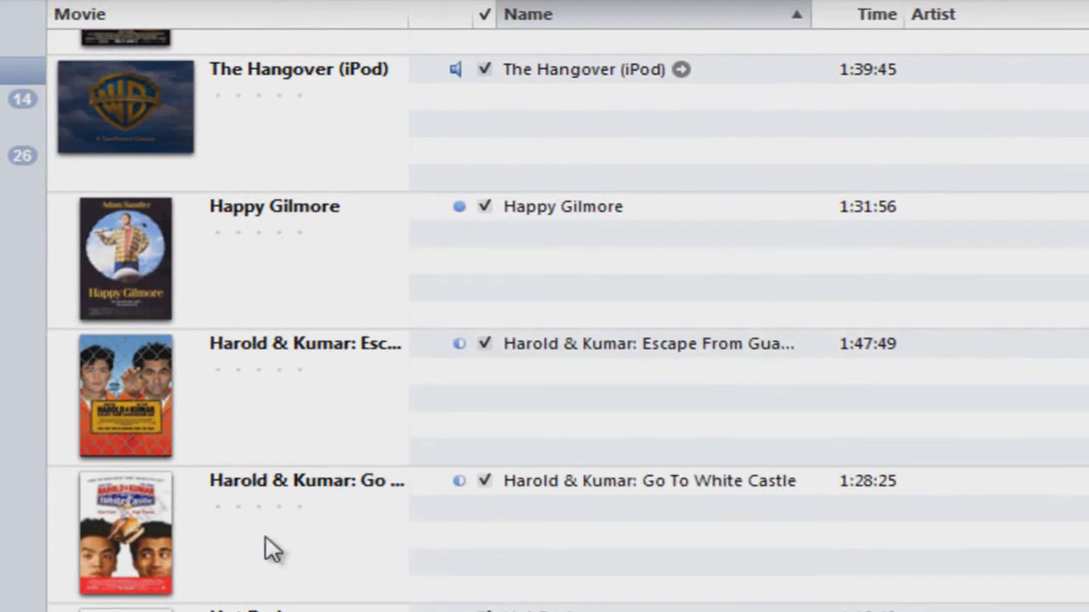
{"action": "left_click", "coordinate": [248, 76]}
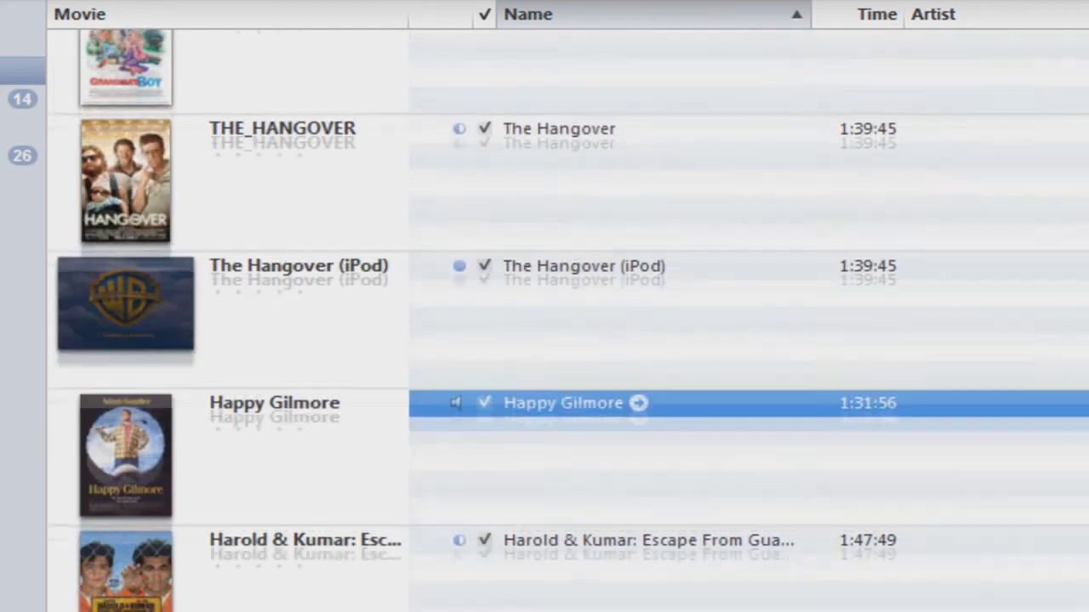
{"action": "scroll", "coordinate": [568, 320], "scroll_direction": "down", "scroll_amount": 2}
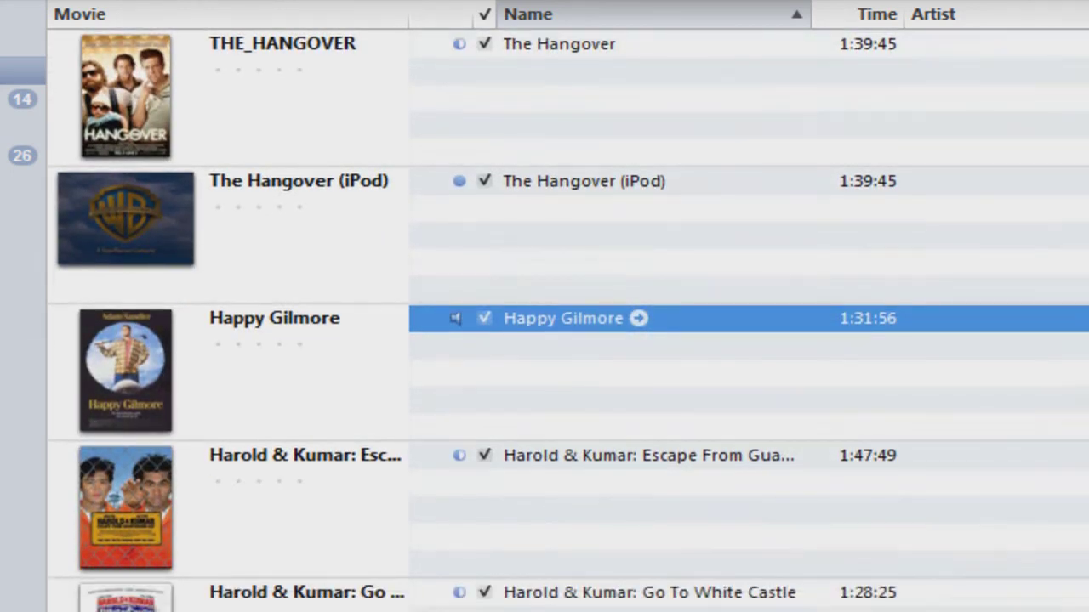
{"action": "scroll", "coordinate": [568, 321], "scroll_direction": "down", "scroll_amount": 3}
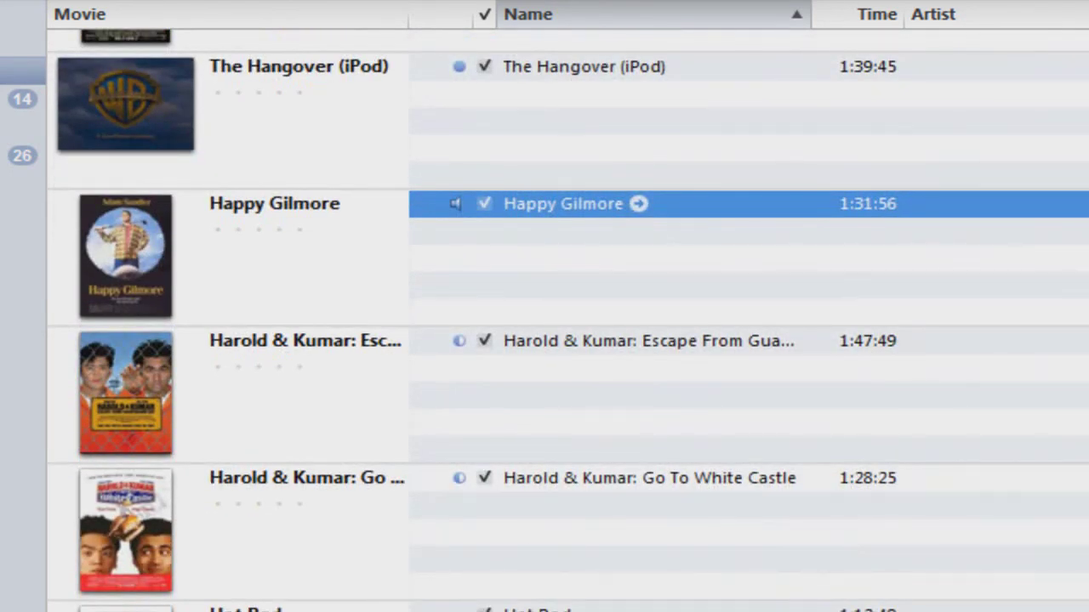